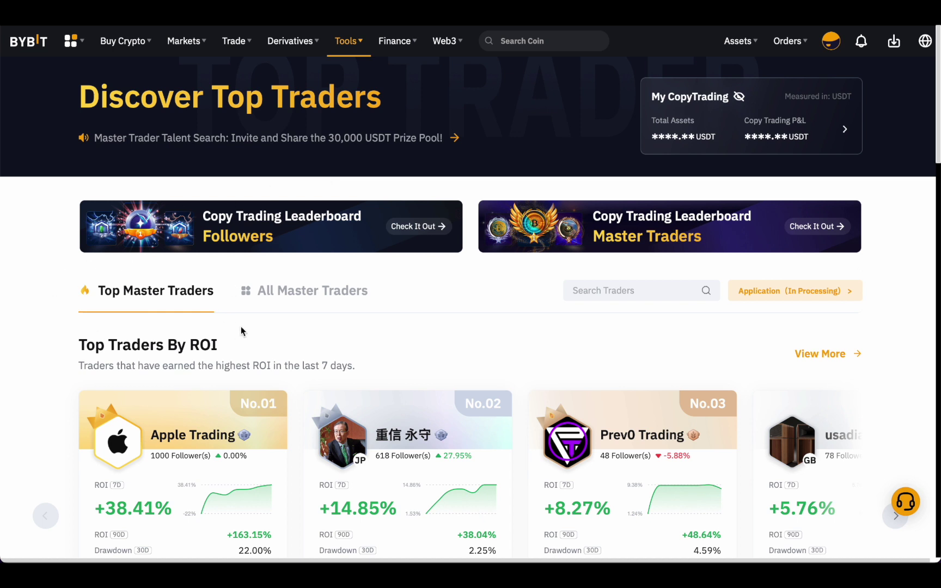
{"action": "scroll", "coordinate": [240, 331], "scroll_direction": "down", "scroll_amount": 3}
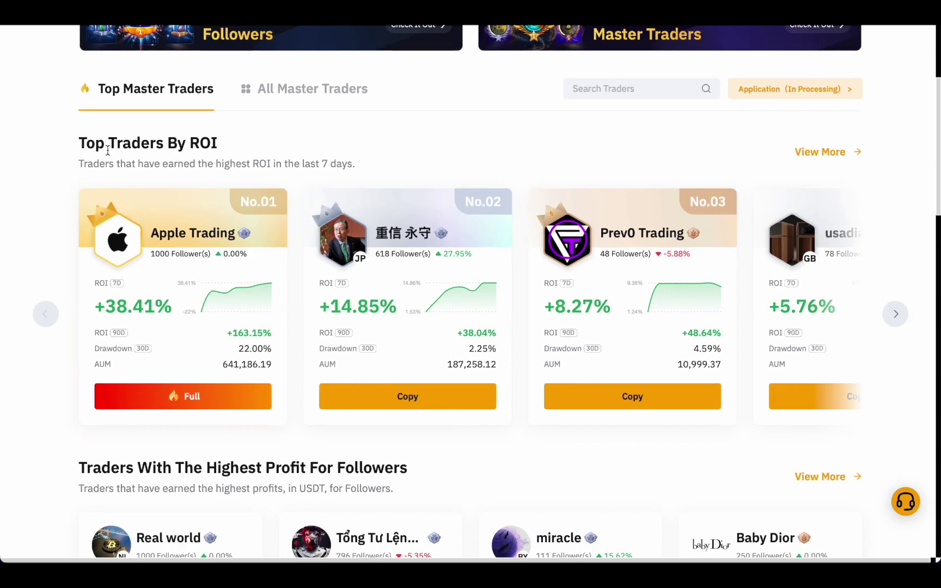
{"action": "left_click_drag", "start_coordinate": [80, 143], "coordinate": [132, 143]}
{"action": "scroll", "coordinate": [233, 160], "scroll_direction": "down", "scroll_amount": 2}
{"action": "scroll", "coordinate": [233, 160], "scroll_direction": "down", "scroll_amount": 2}
{"action": "left_click_drag", "start_coordinate": [206, 223], "coordinate": [421, 227]}
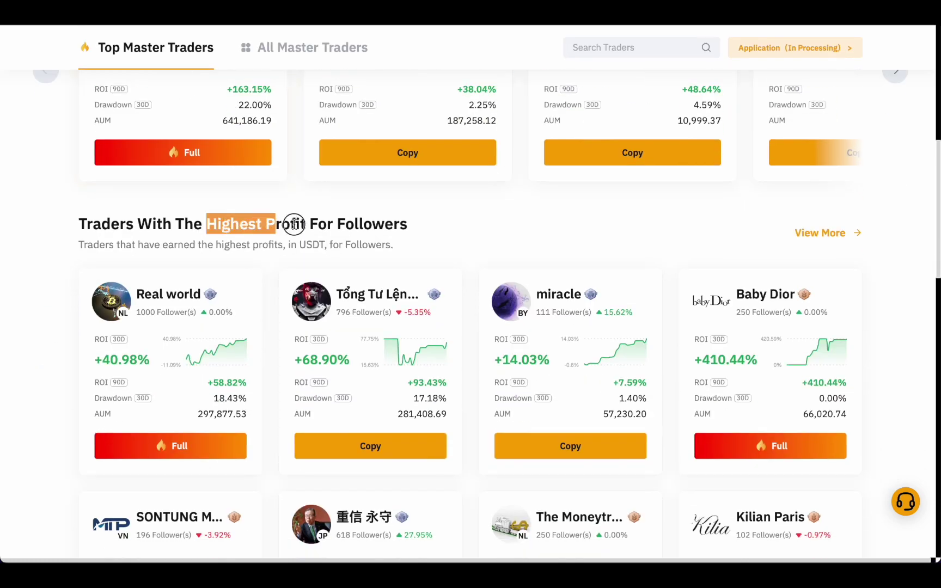
{"action": "scroll", "coordinate": [422, 228], "scroll_direction": "down", "scroll_amount": 5}
{"action": "scroll", "coordinate": [421, 227], "scroll_direction": "down", "scroll_amount": 1}
{"action": "left_click_drag", "start_coordinate": [77, 90], "coordinate": [223, 95]}
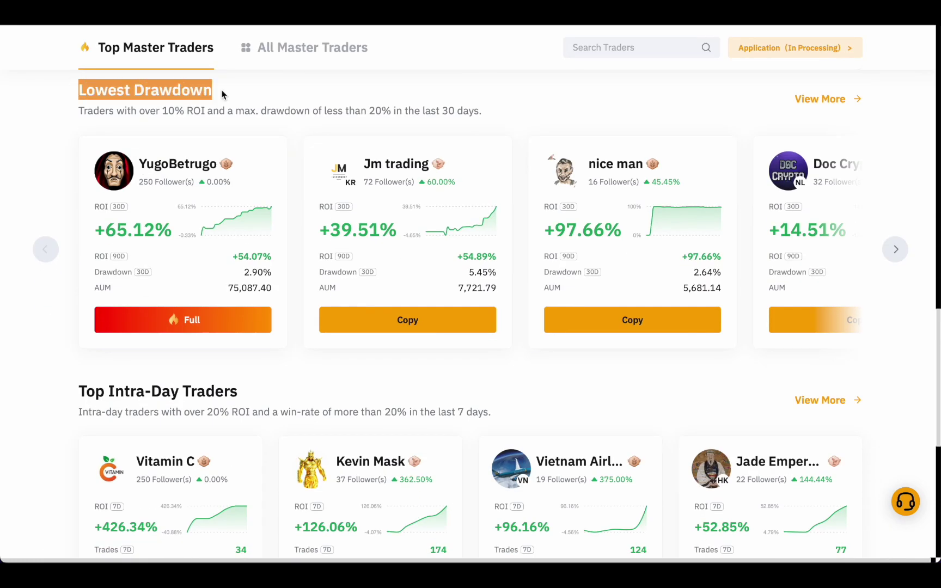
{"action": "scroll", "coordinate": [223, 95], "scroll_direction": "down", "scroll_amount": 3}
{"action": "left_click_drag", "start_coordinate": [77, 108], "coordinate": [278, 109]}
{"action": "scroll", "coordinate": [286, 110], "scroll_direction": "down", "scroll_amount": 2}
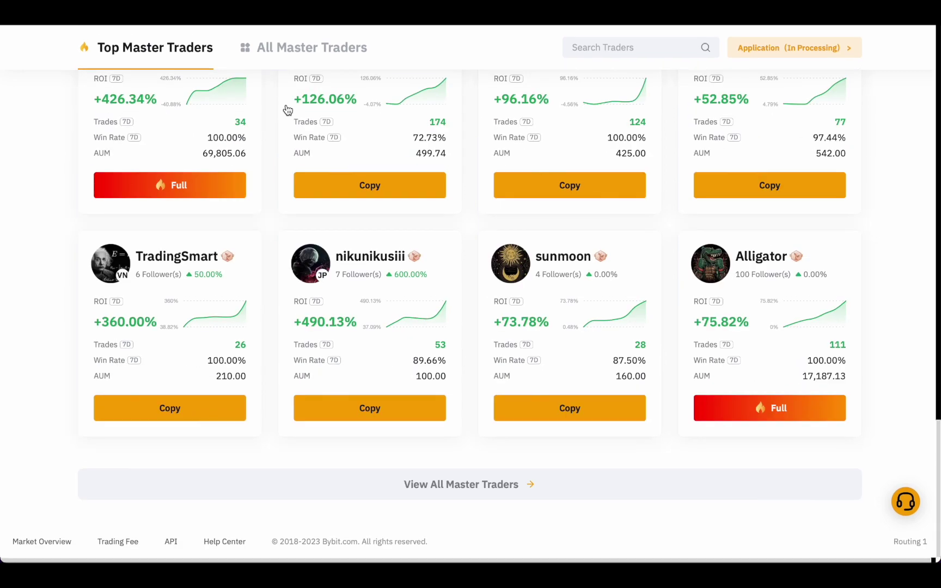
{"action": "scroll", "coordinate": [287, 110], "scroll_direction": "up", "scroll_amount": 5}
{"action": "scroll", "coordinate": [287, 112], "scroll_direction": "up", "scroll_amount": 10}
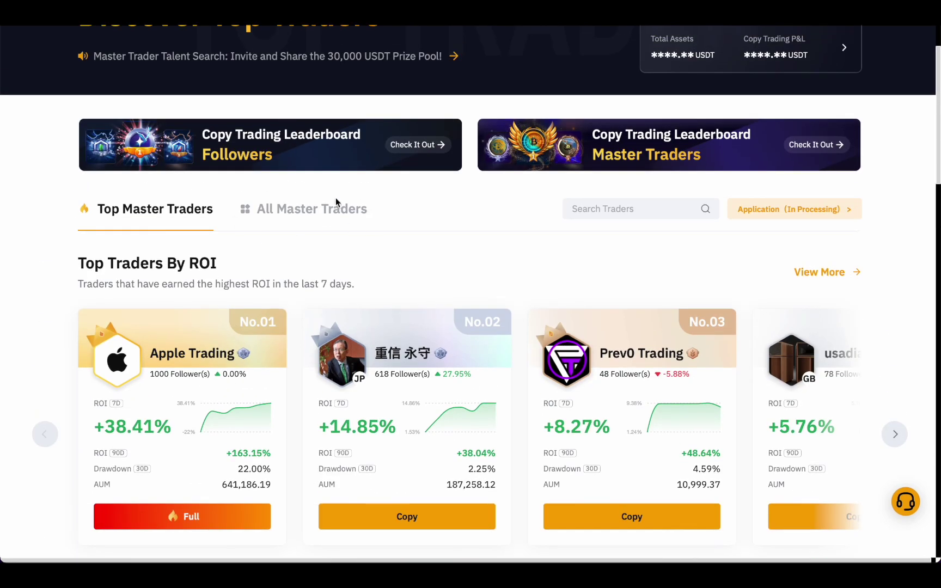
- Switch to the All Master Traders list showing the complete ranked table
{"action": "left_click", "coordinate": [341, 210]}
{"action": "scroll", "coordinate": [341, 210], "scroll_direction": "down", "scroll_amount": 5}
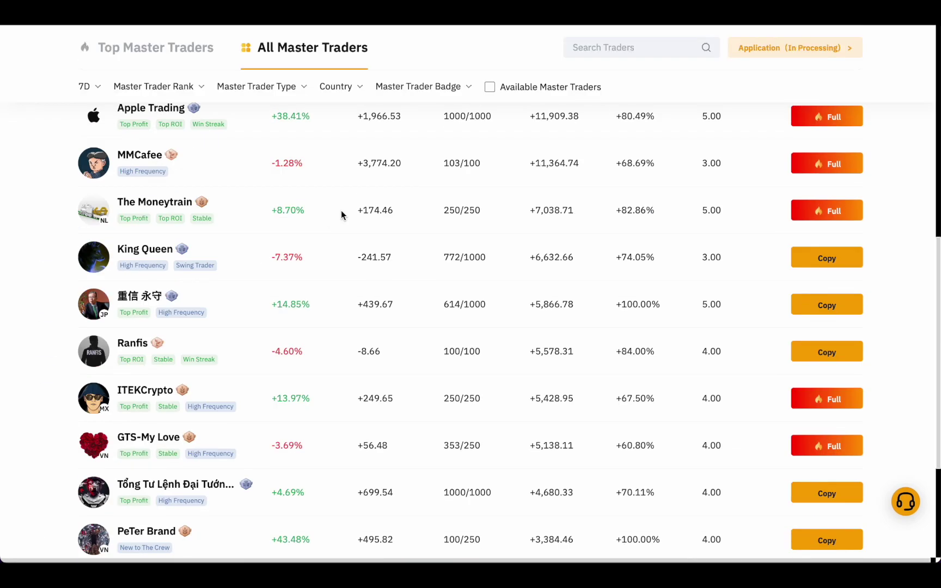
{"action": "scroll", "coordinate": [340, 213], "scroll_direction": "down", "scroll_amount": 3}
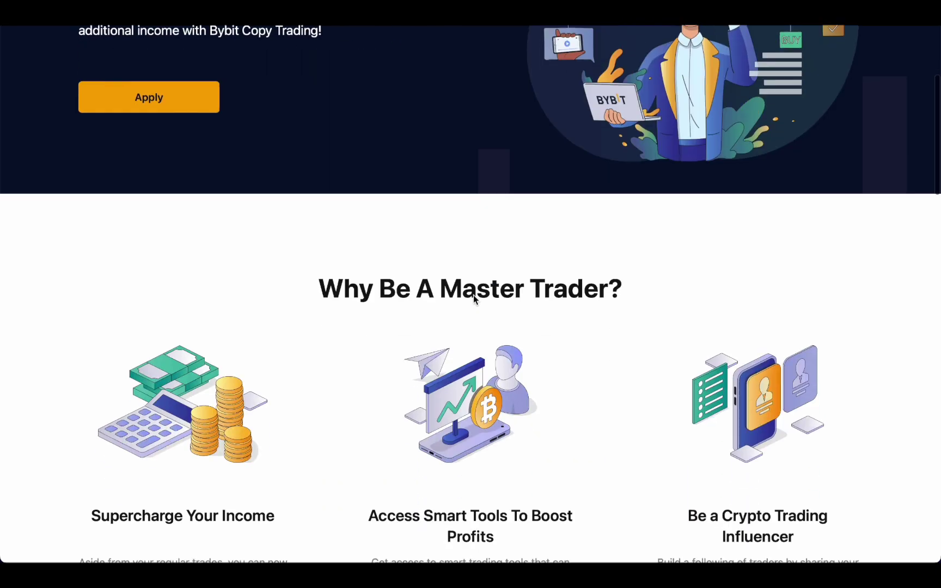
{"action": "scroll", "coordinate": [474, 295], "scroll_direction": "down", "scroll_amount": 2}
{"action": "scroll", "coordinate": [474, 295], "scroll_direction": "down", "scroll_amount": 5}
{"action": "scroll", "coordinate": [474, 295], "scroll_direction": "down", "scroll_amount": 4}
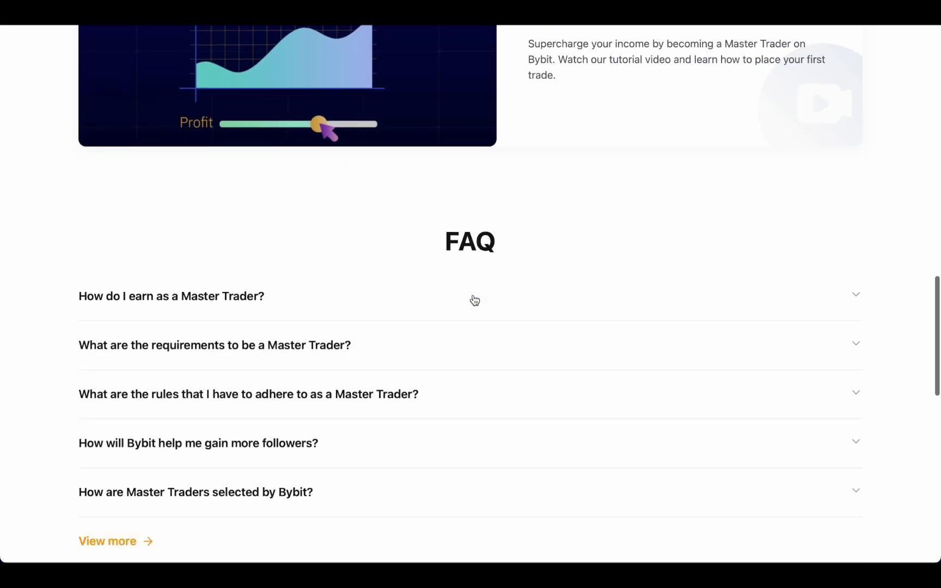
{"action": "scroll", "coordinate": [474, 299], "scroll_direction": "down", "scroll_amount": 2}
- Expand the 'requirements to be a Master Trader' FAQ answer, then start the Apply flow
{"action": "left_click", "coordinate": [297, 189]}
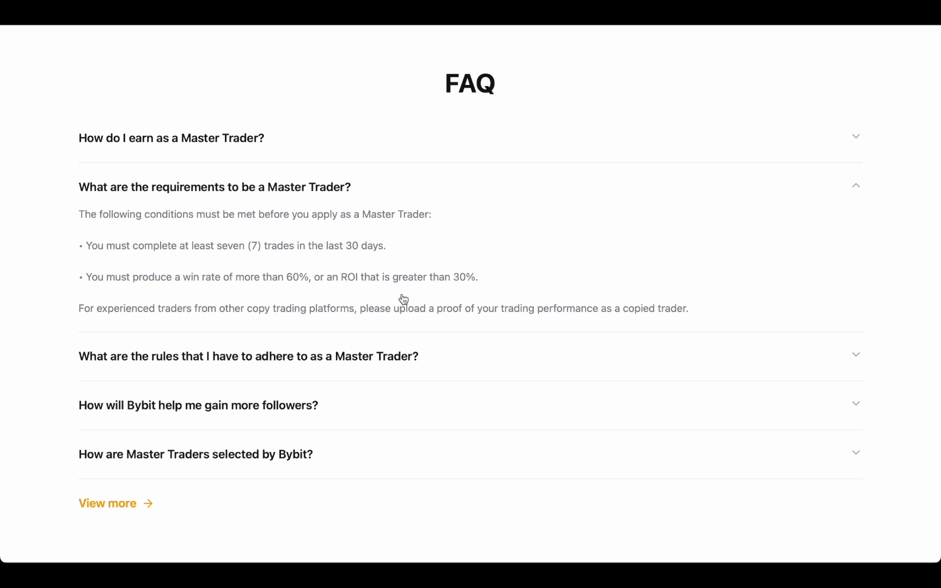
{"action": "scroll", "coordinate": [403, 299], "scroll_direction": "down", "scroll_amount": 3}
{"action": "scroll", "coordinate": [403, 298], "scroll_direction": "down", "scroll_amount": 5}
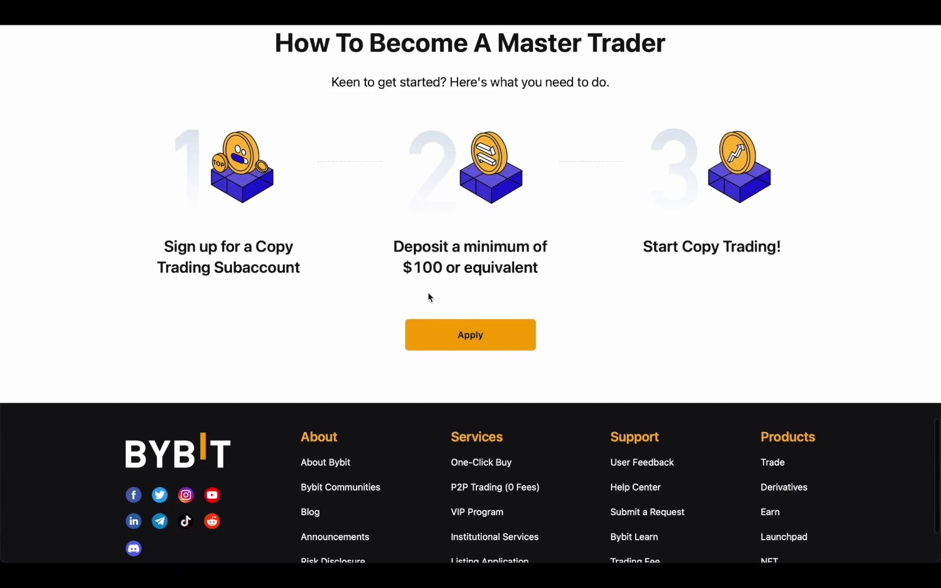
{"action": "left_click", "coordinate": [498, 334]}
{"action": "scroll", "coordinate": [497, 328], "scroll_direction": "down", "scroll_amount": 3}
{"action": "scroll", "coordinate": [497, 329], "scroll_direction": "down", "scroll_amount": 2}
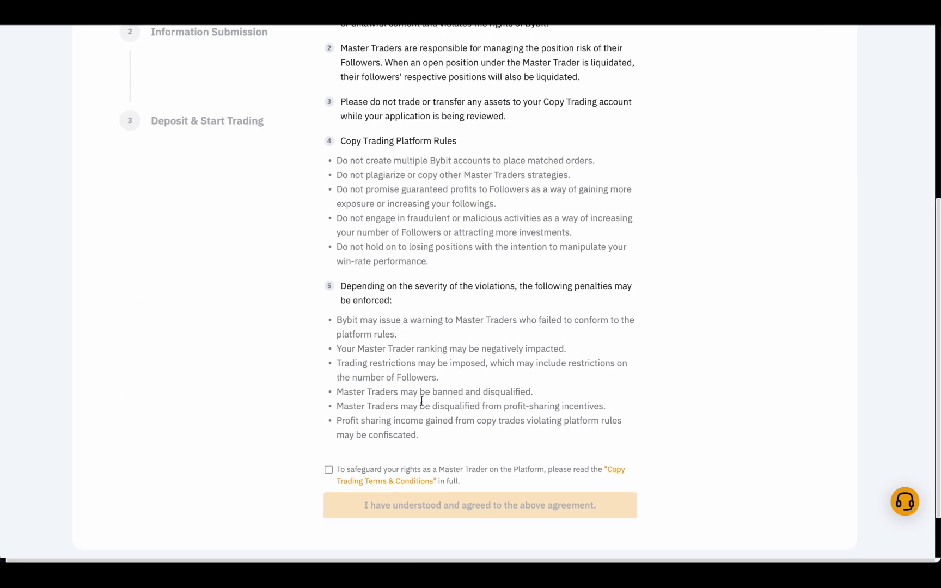
- Tick the copy-trading terms checkbox and confirm 'I have understood and agreed'
{"action": "left_click", "coordinate": [328, 471]}
{"action": "left_click", "coordinate": [465, 505]}
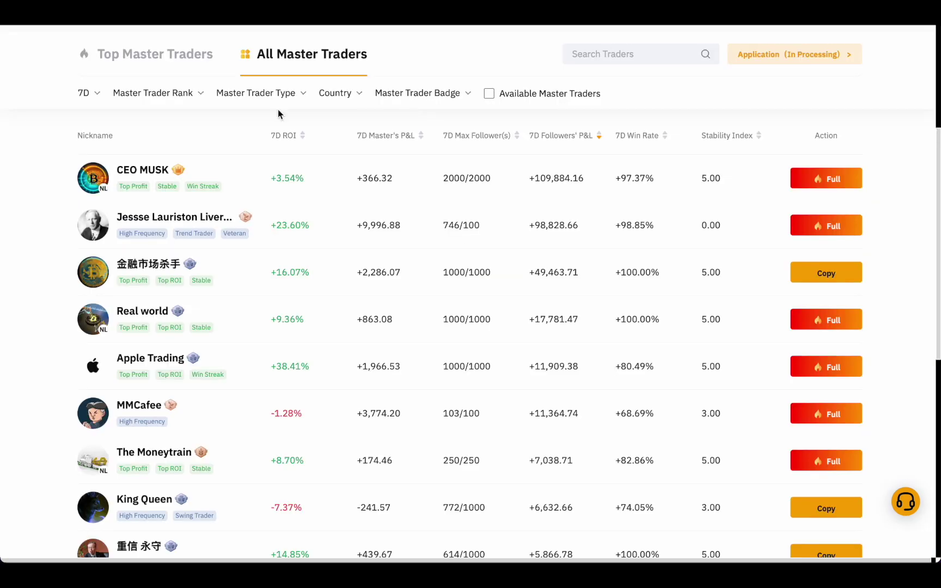
- Set the statistics period to 90D and review the Rank, Type, Country and Badge filters
{"action": "left_click", "coordinate": [93, 99]}
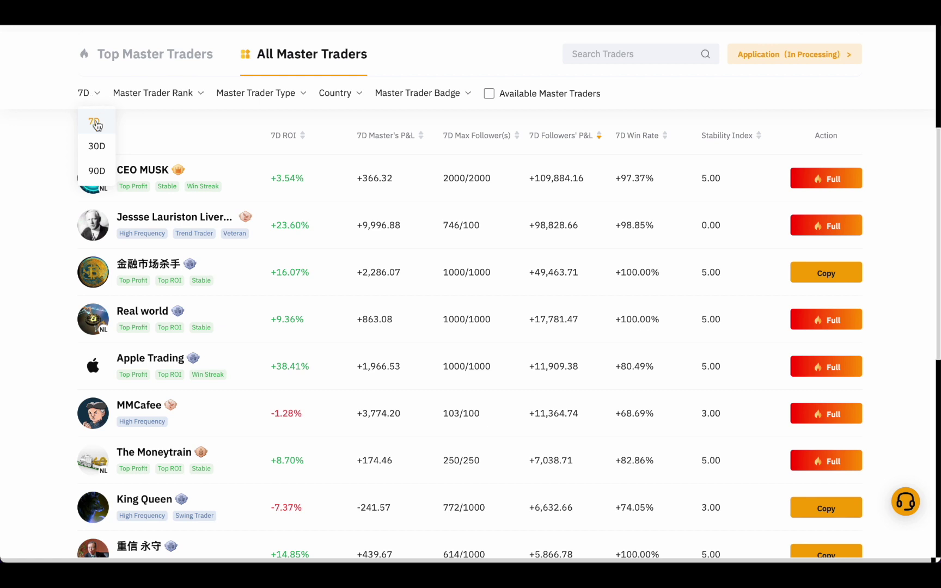
{"action": "left_click", "coordinate": [97, 171]}
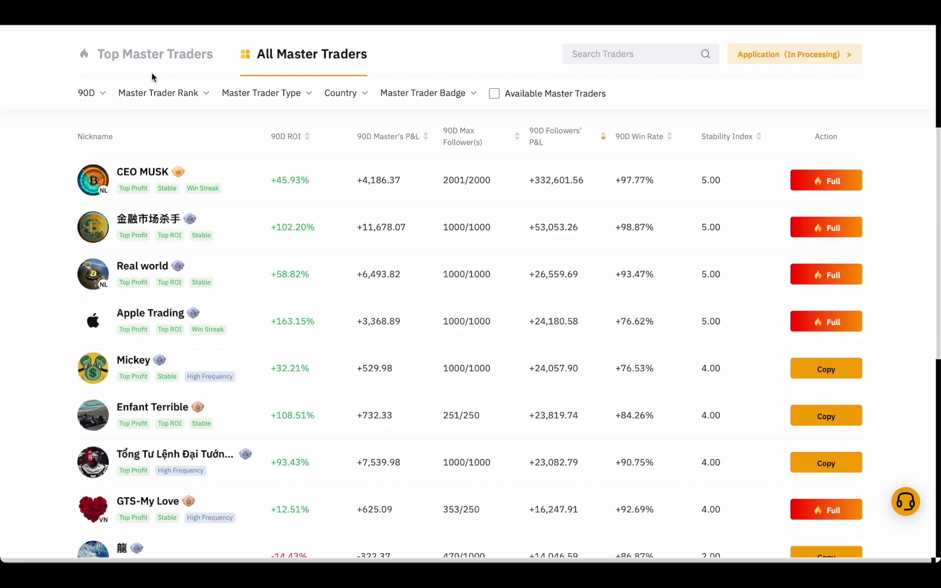
{"action": "left_click", "coordinate": [177, 98]}
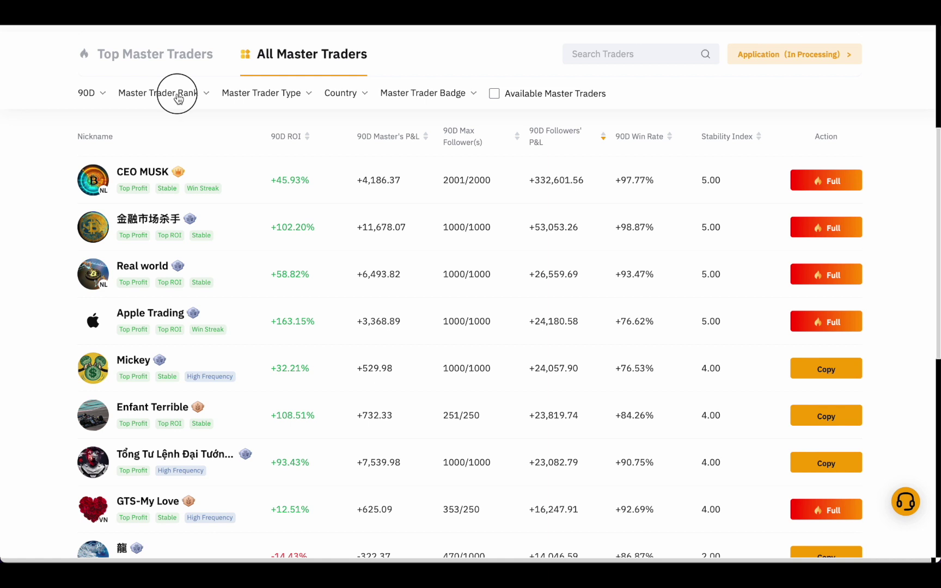
{"action": "left_click", "coordinate": [258, 95]}
{"action": "left_click", "coordinate": [340, 95]}
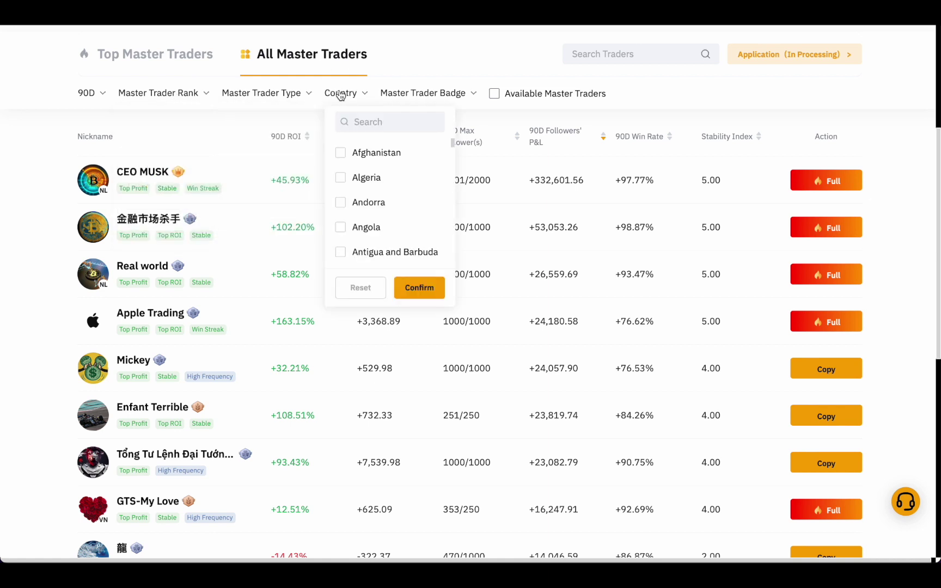
{"action": "left_click", "coordinate": [395, 95]}
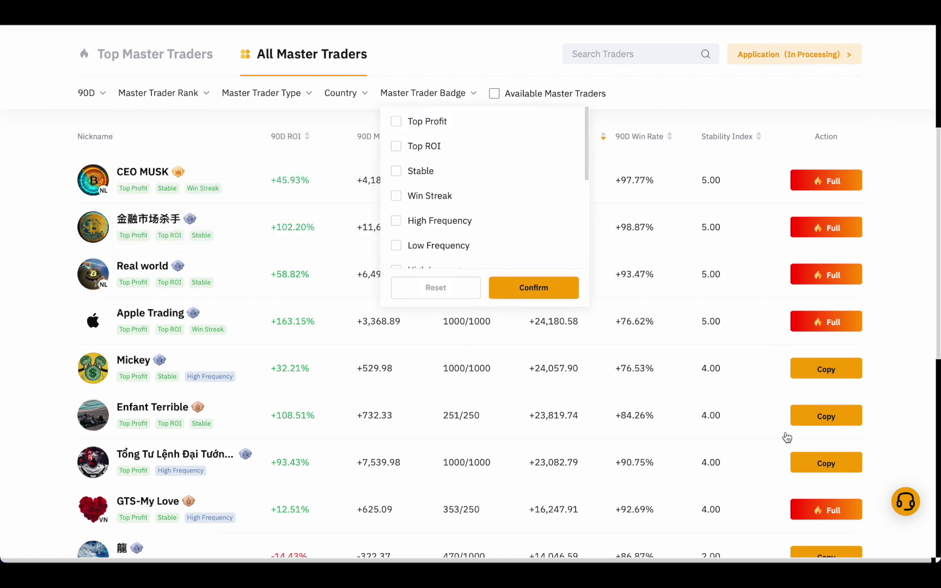
- Toggle Available Master Traders on and off, then open CEO MUSK's profile
{"action": "left_click", "coordinate": [582, 95]}
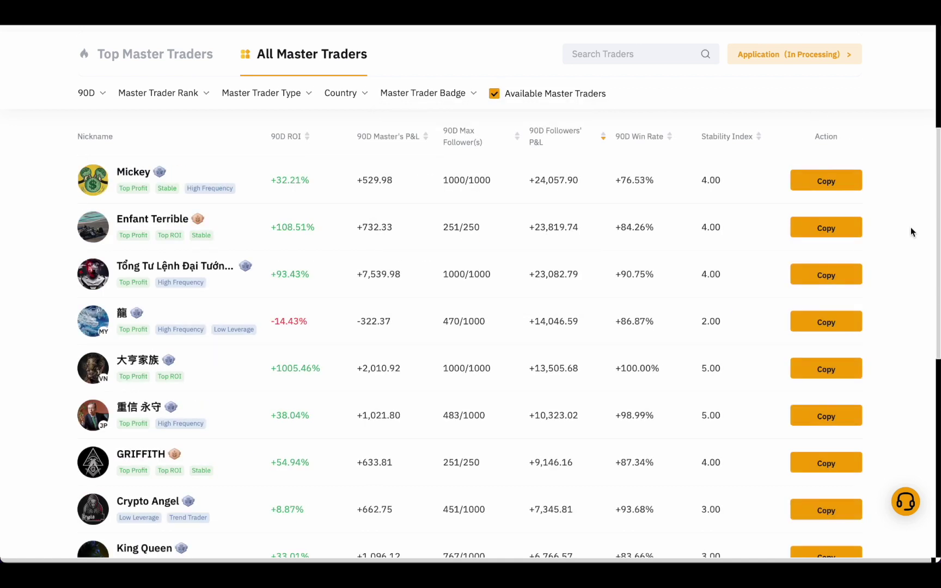
{"action": "left_click", "coordinate": [513, 93]}
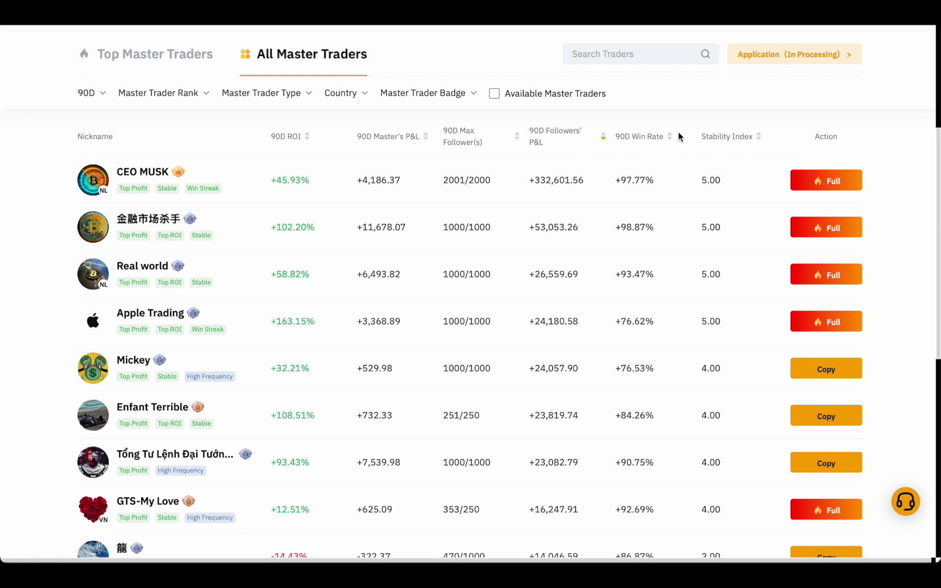
{"action": "left_click", "coordinate": [141, 173]}
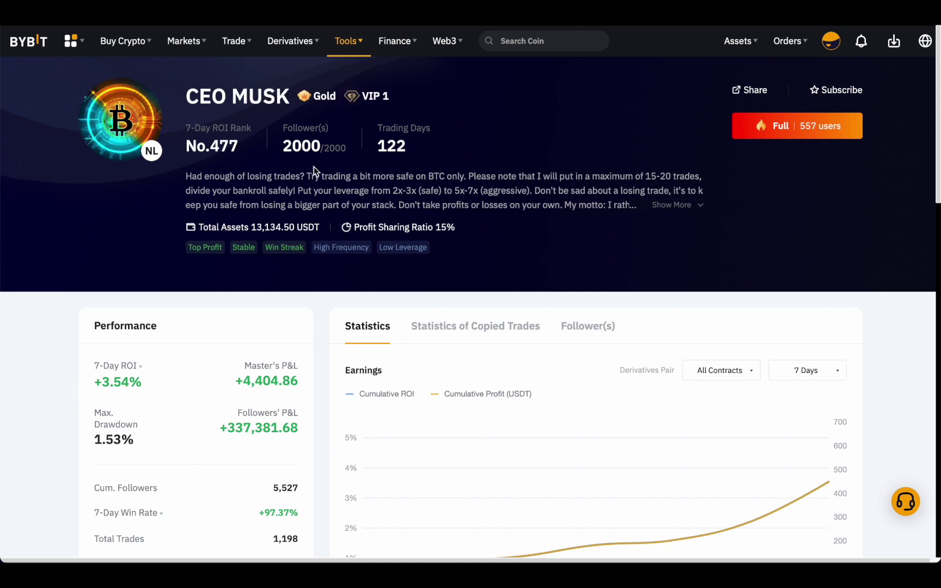
- Highlight Total Assets 13,134.50 USDT and 15% profit sharing, then show 180-Day ROI +50.27%
{"action": "left_click_drag", "start_coordinate": [198, 227], "coordinate": [319, 223]}
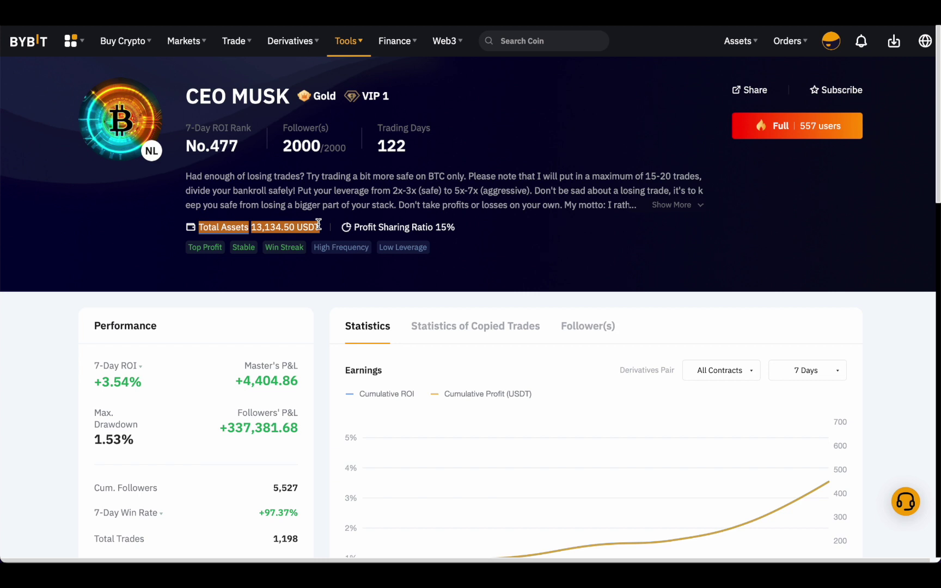
{"action": "left_click_drag", "start_coordinate": [354, 226], "coordinate": [449, 227]}
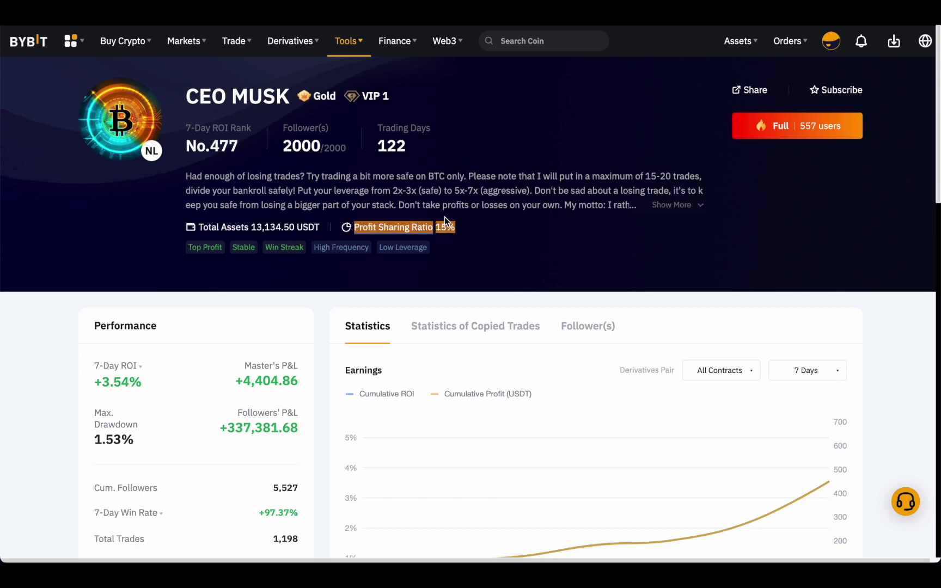
{"action": "scroll", "coordinate": [461, 239], "scroll_direction": "down", "scroll_amount": 4}
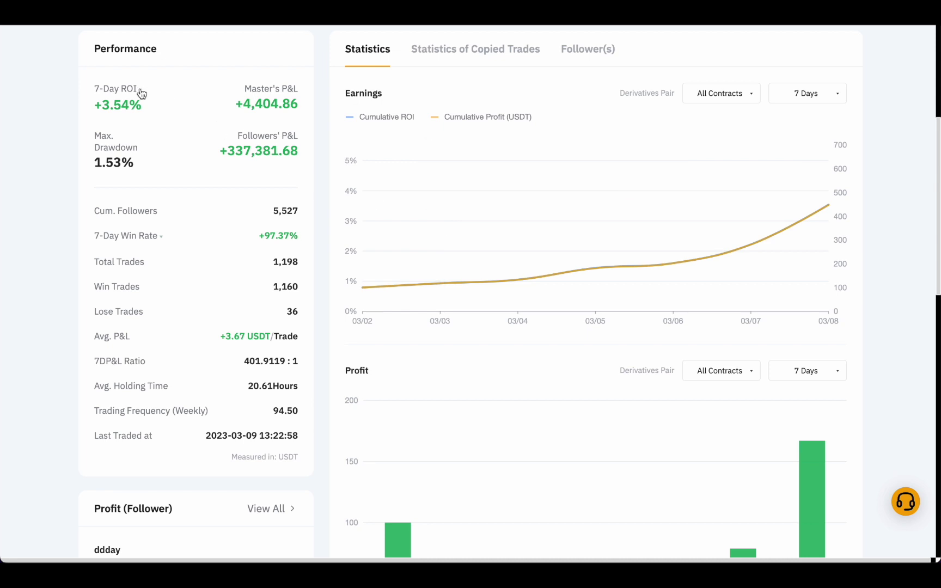
{"action": "left_click", "coordinate": [140, 91]}
{"action": "left_click", "coordinate": [130, 179]}
- Compute 50,27 × 2 = 100,54 in Calculator and close it
{"action": "left_click", "coordinate": [429, 345]}
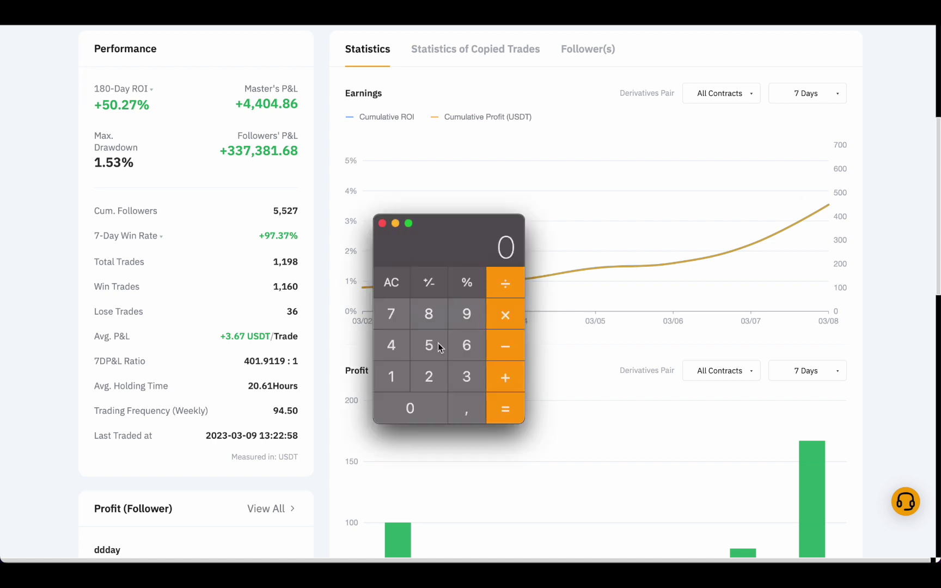
{"action": "left_click", "coordinate": [411, 406]}
{"action": "left_click", "coordinate": [465, 406]}
{"action": "left_click", "coordinate": [430, 377]}
{"action": "left_click", "coordinate": [390, 312]}
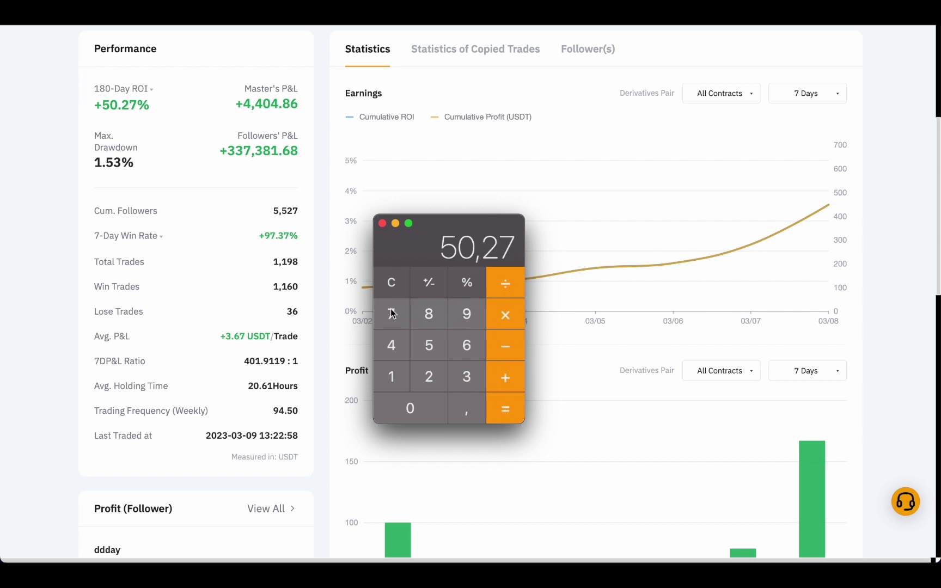
{"action": "left_click", "coordinate": [504, 314]}
{"action": "left_click", "coordinate": [428, 377]}
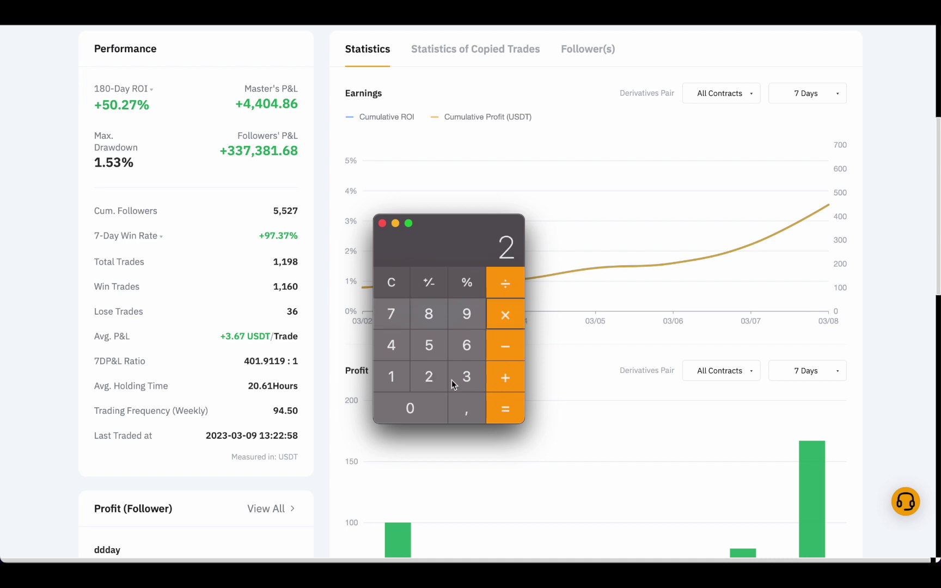
{"action": "left_click", "coordinate": [506, 411]}
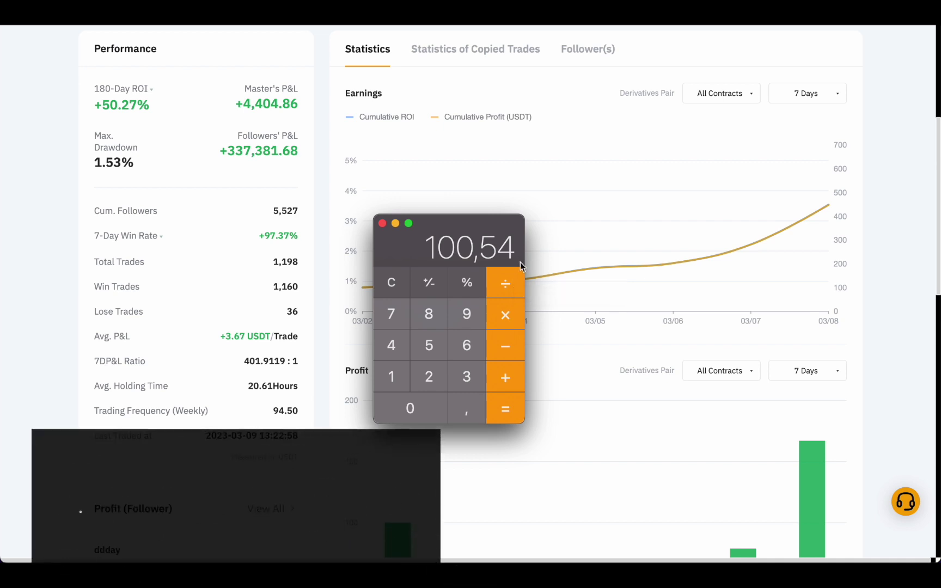
{"action": "left_click", "coordinate": [381, 223]}
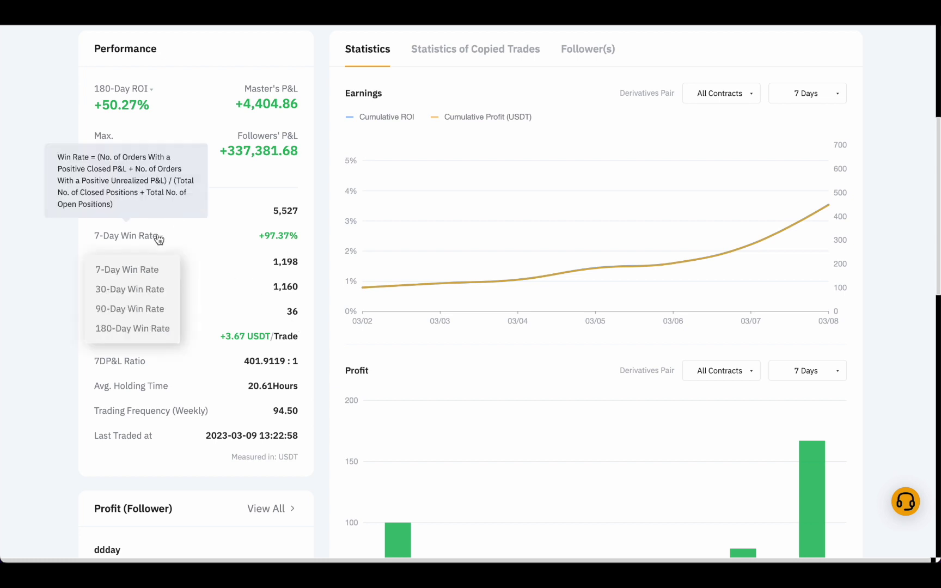
- Show the 180-Day Win Rate of +96.82% and set Trading History to 180 Days
{"action": "left_click", "coordinate": [151, 328]}
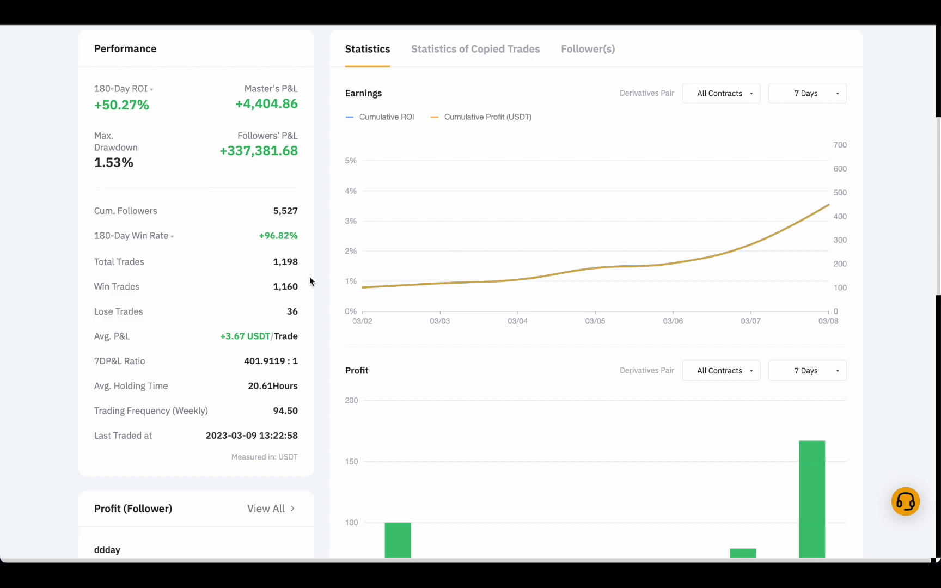
{"action": "scroll", "coordinate": [309, 276], "scroll_direction": "down", "scroll_amount": 5}
{"action": "scroll", "coordinate": [310, 277], "scroll_direction": "down", "scroll_amount": 3}
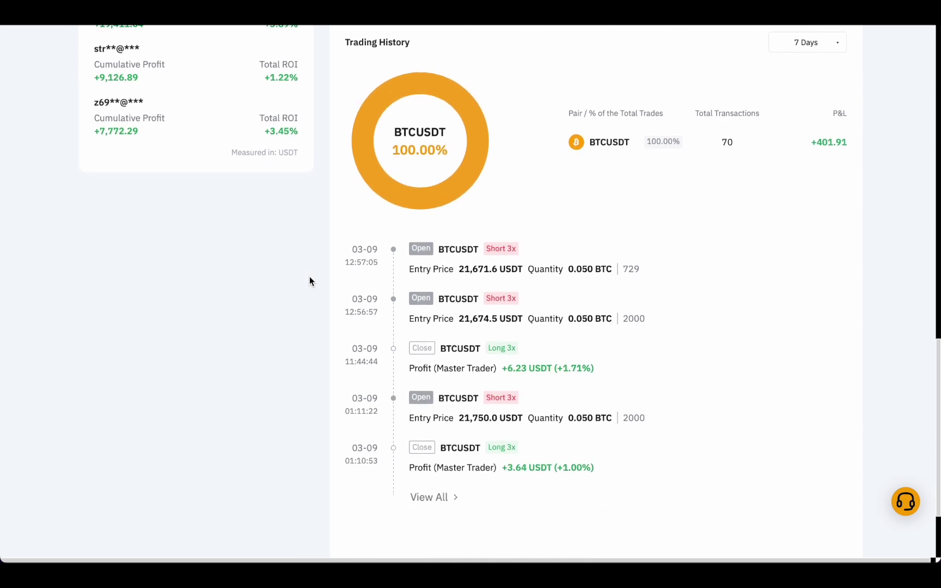
{"action": "left_click", "coordinate": [831, 45]}
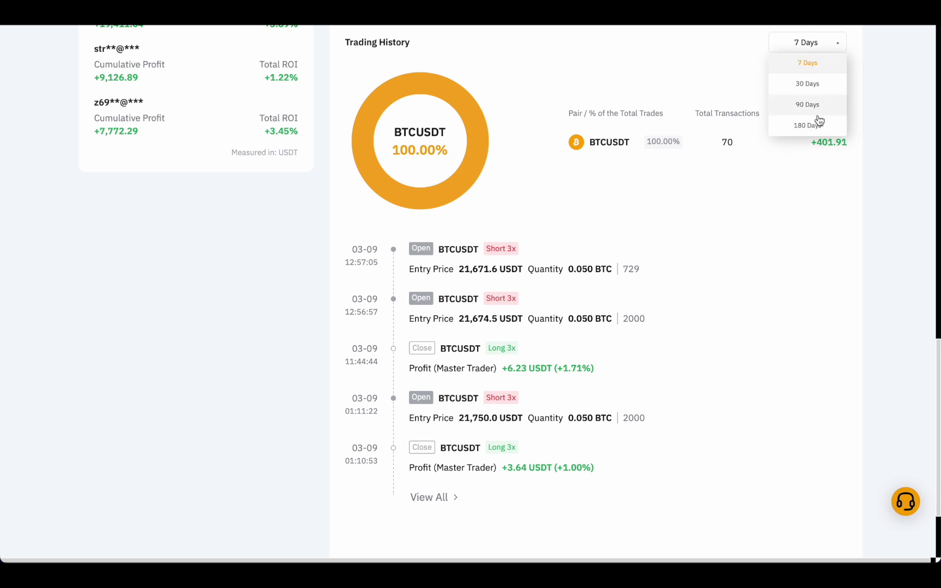
{"action": "left_click", "coordinate": [813, 124]}
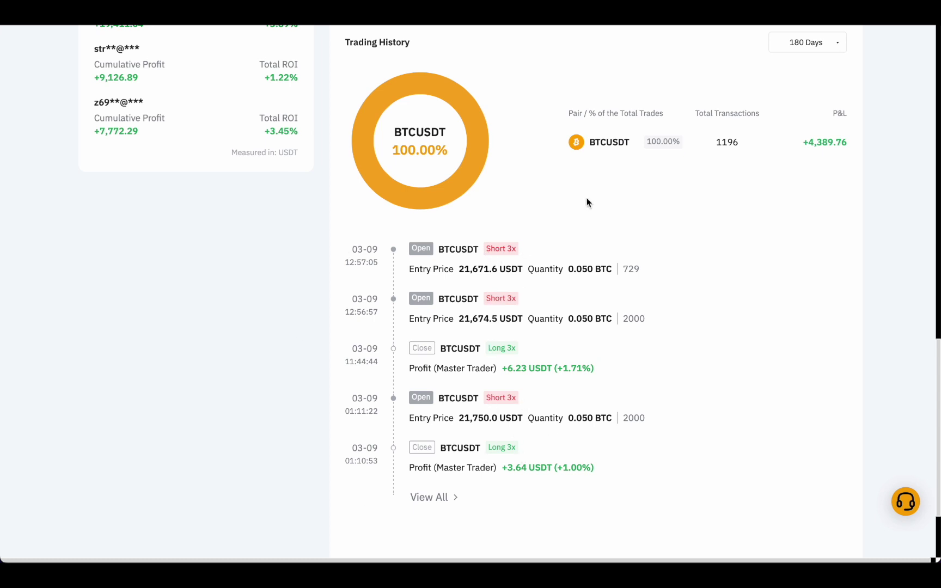
{"action": "scroll", "coordinate": [587, 198], "scroll_direction": "up", "scroll_amount": 15}
{"action": "scroll", "coordinate": [587, 198], "scroll_direction": "down", "scroll_amount": 2}
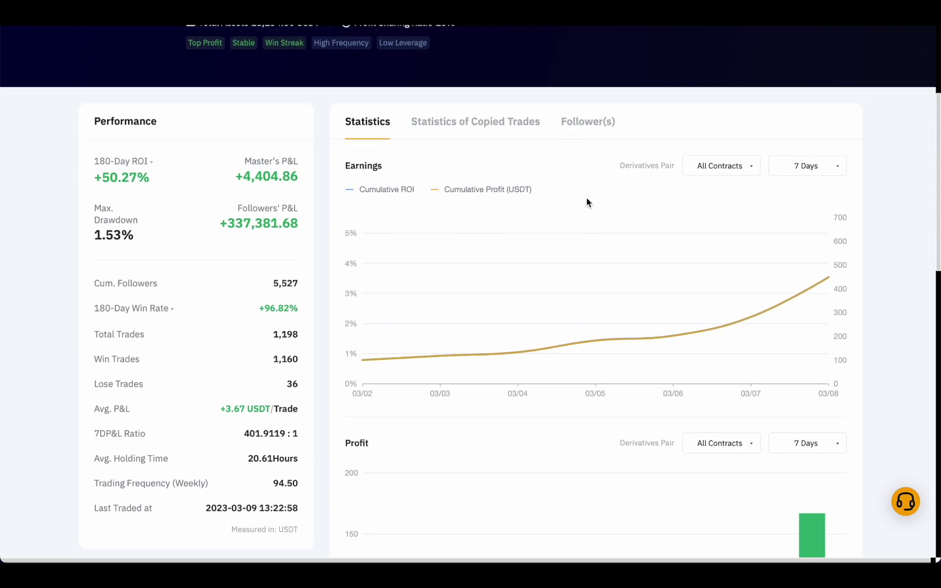
{"action": "scroll", "coordinate": [587, 199], "scroll_direction": "down", "scroll_amount": 1}
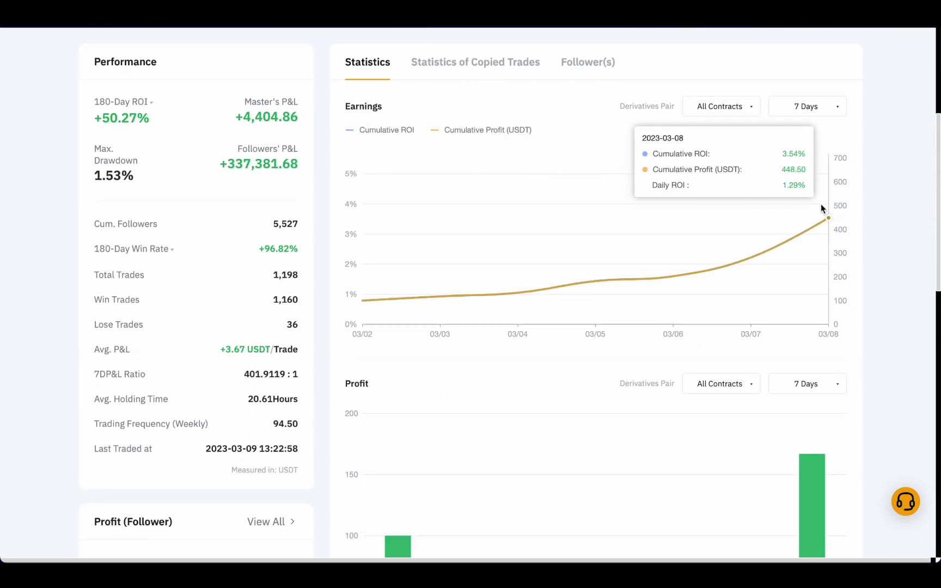
- View Statistics of Copied Trades with current BTCUSDT shorts and past trades
{"action": "left_click", "coordinate": [486, 64]}
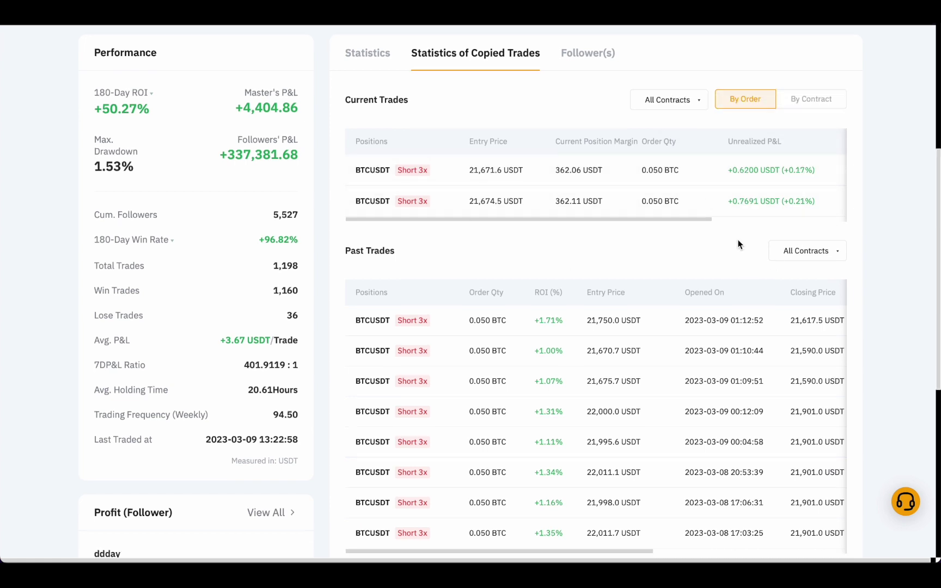
{"action": "scroll", "coordinate": [738, 244], "scroll_direction": "down", "scroll_amount": 3}
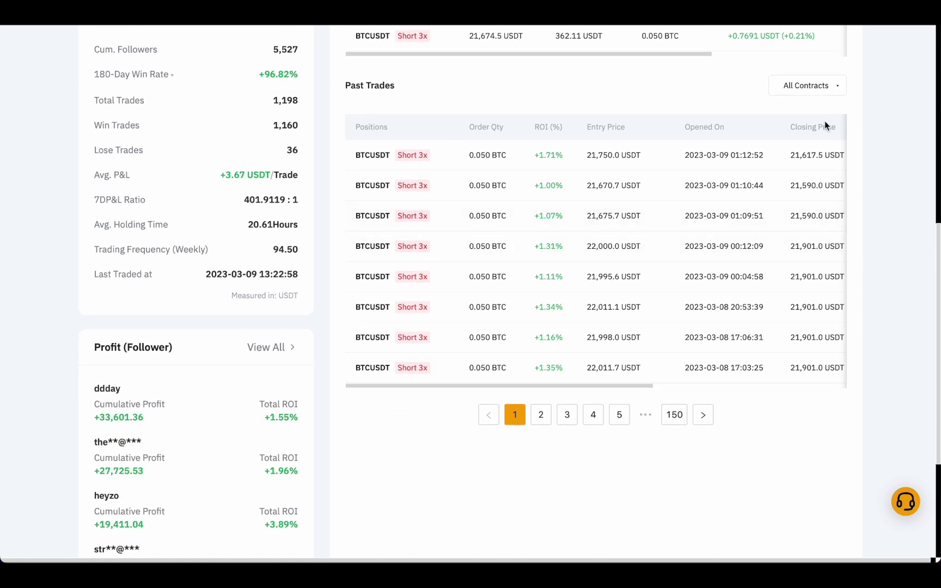
- Page back through Past Trades to page 5, then page 10 for early-March entries
{"action": "left_click", "coordinate": [619, 421]}
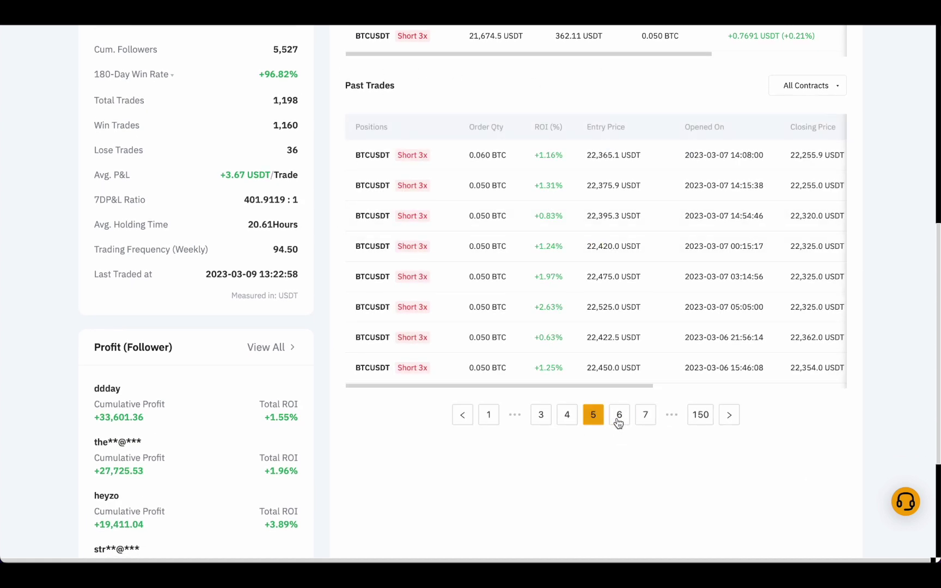
{"action": "left_click", "coordinate": [673, 418]}
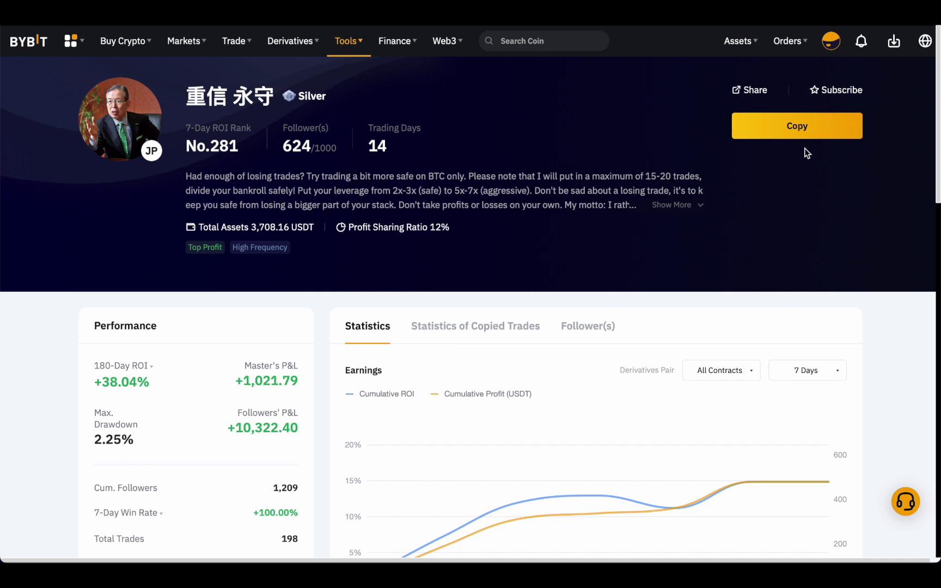
- Start copying 重信 永守 and confirm Smart Copy Mode as the copy mode
{"action": "left_click", "coordinate": [803, 132]}
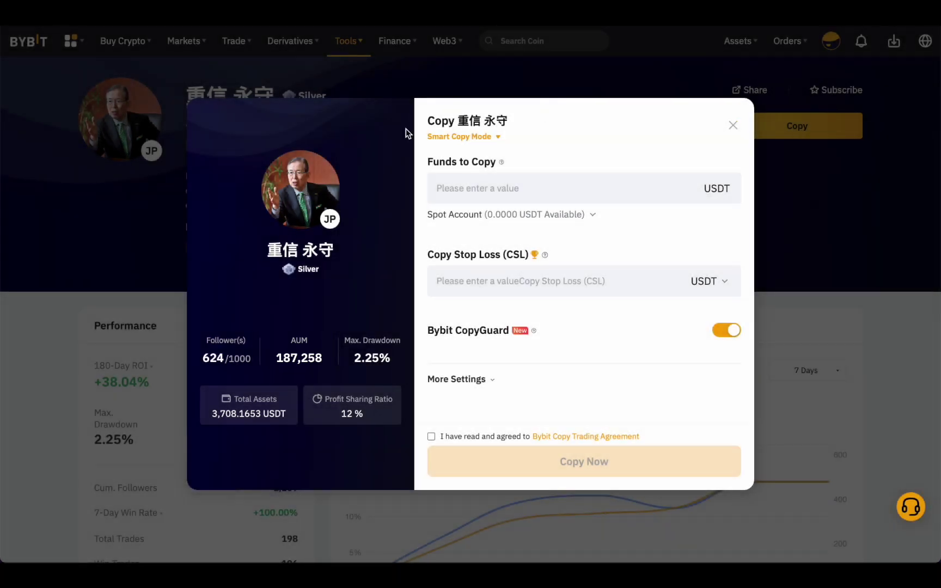
{"action": "left_click", "coordinate": [476, 140]}
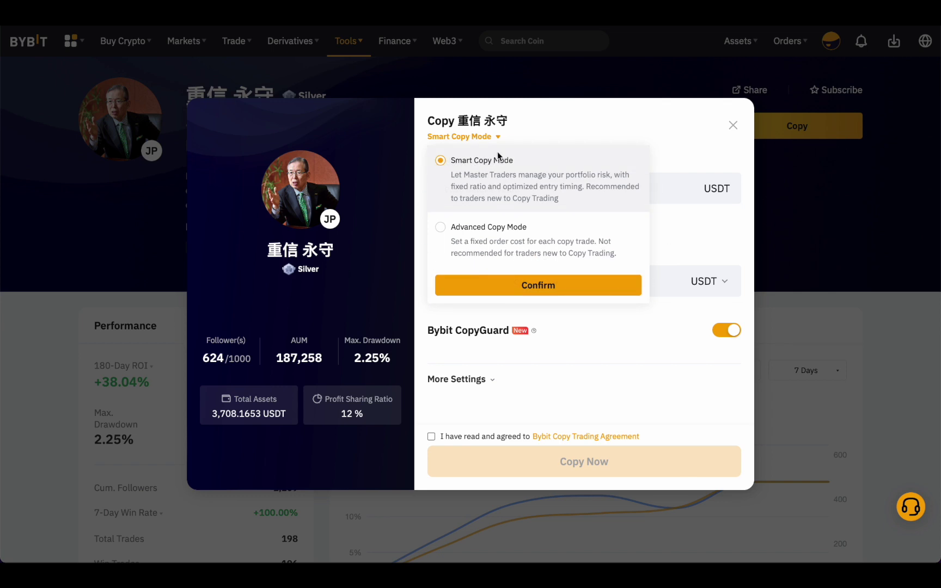
{"action": "left_click", "coordinate": [552, 290]}
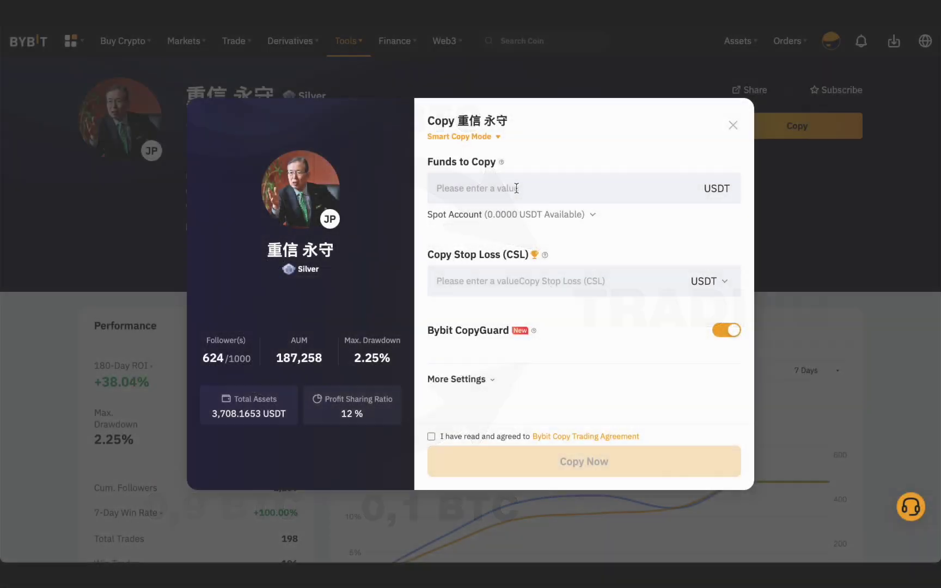
- Set 10000 USDT as funds to copy and 500 stop loss, choosing Continue copying for open positions
{"action": "left_click", "coordinate": [516, 188]}
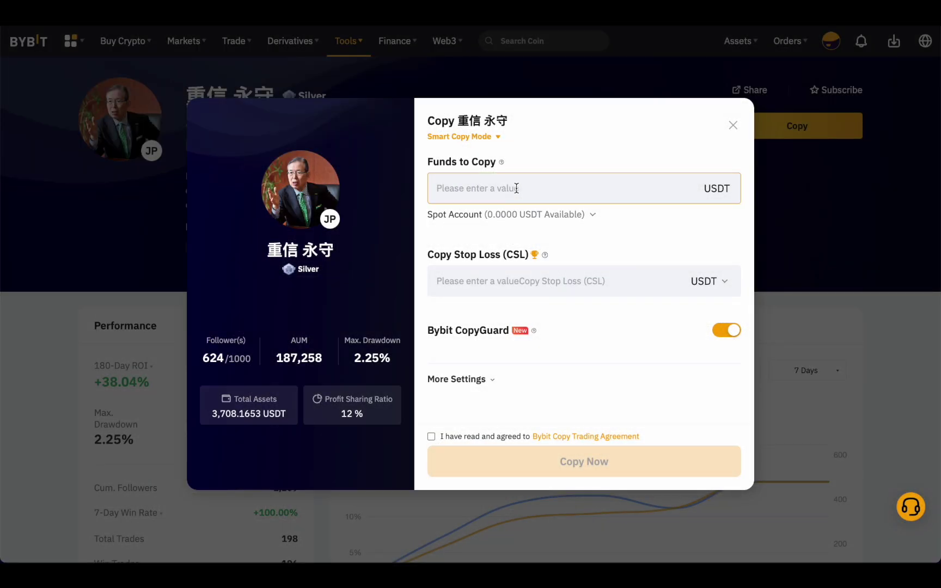
{"action": "type", "text": "10000"}
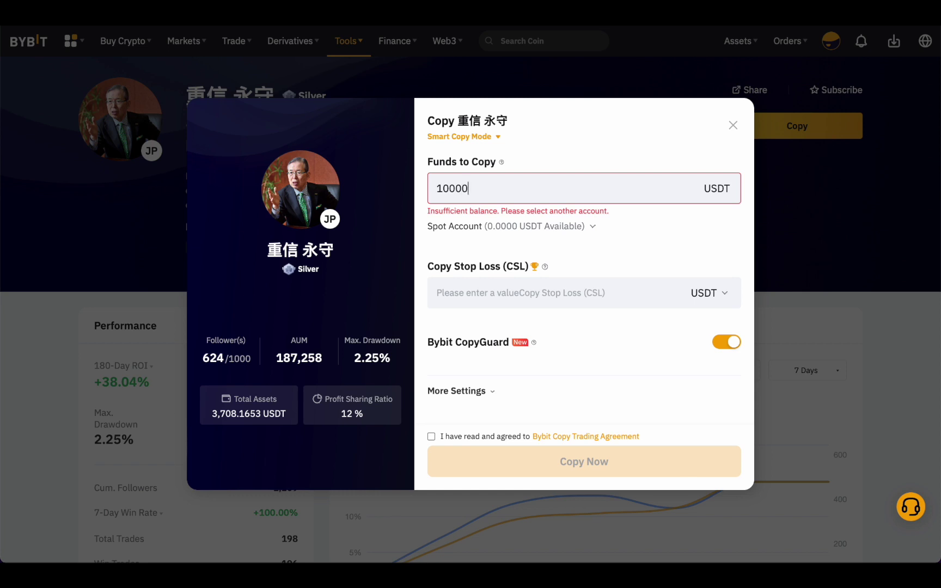
{"action": "left_click", "coordinate": [533, 293]}
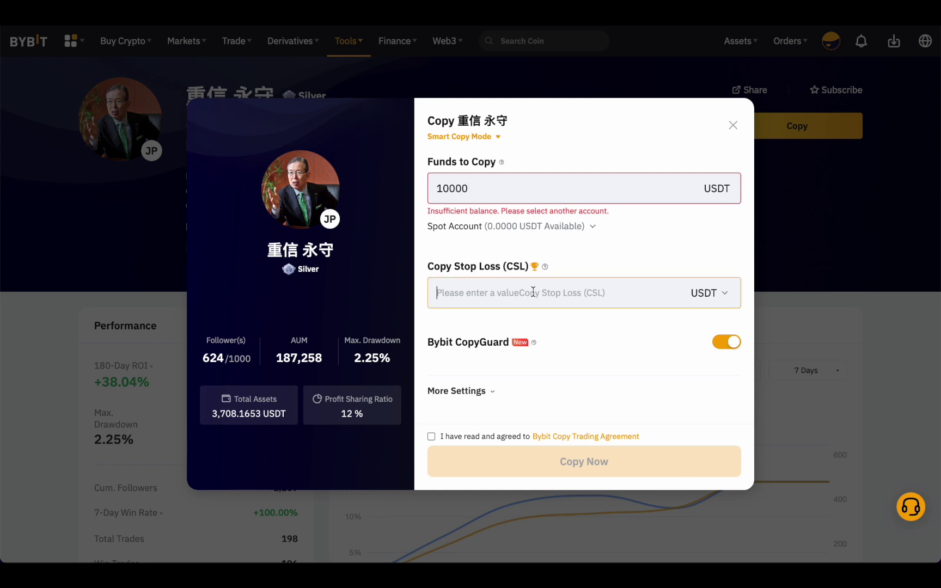
{"action": "type", "text": "500"}
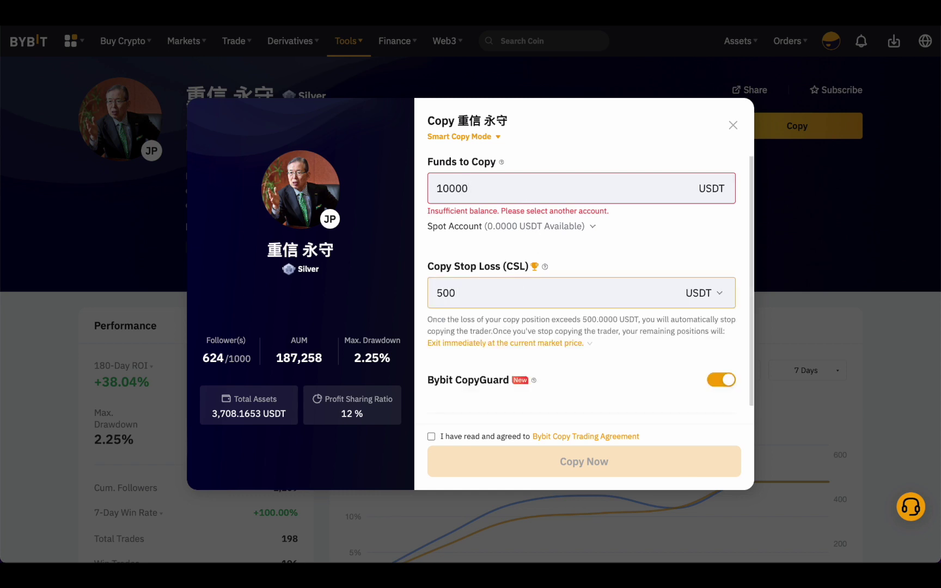
{"action": "left_click", "coordinate": [530, 344]}
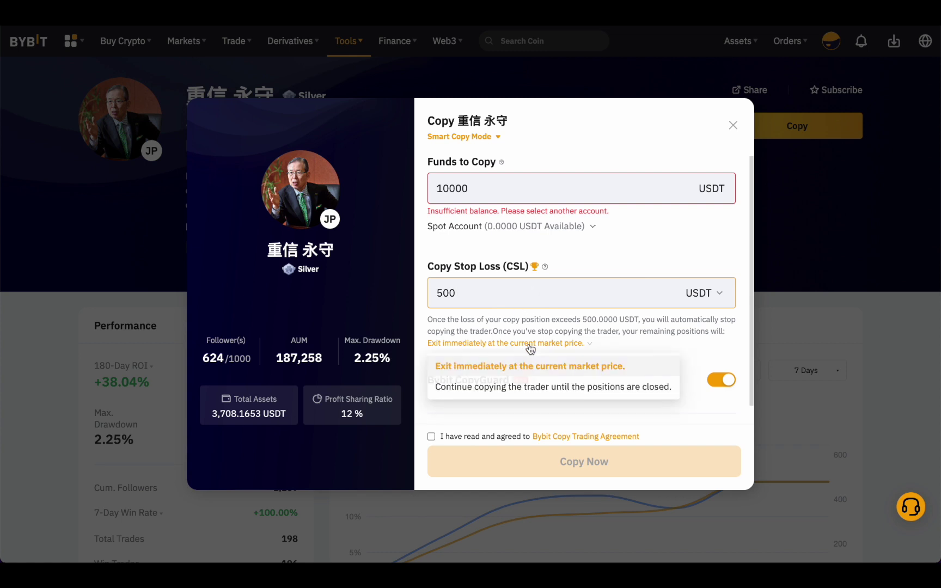
{"action": "left_click", "coordinate": [547, 396]}
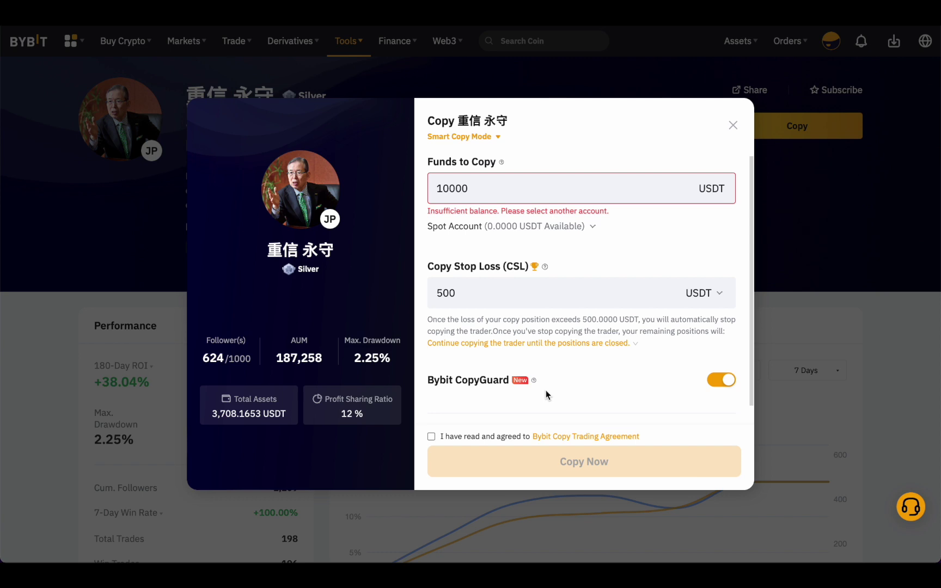
- Clear the 500 stop loss value, leaving the field empty, and expand More Settings
{"action": "left_click", "coordinate": [510, 293]}
{"action": "key", "text": "BackSpace"}
{"action": "key", "text": "BackSpace"}
{"action": "key", "text": "BackSpace"}
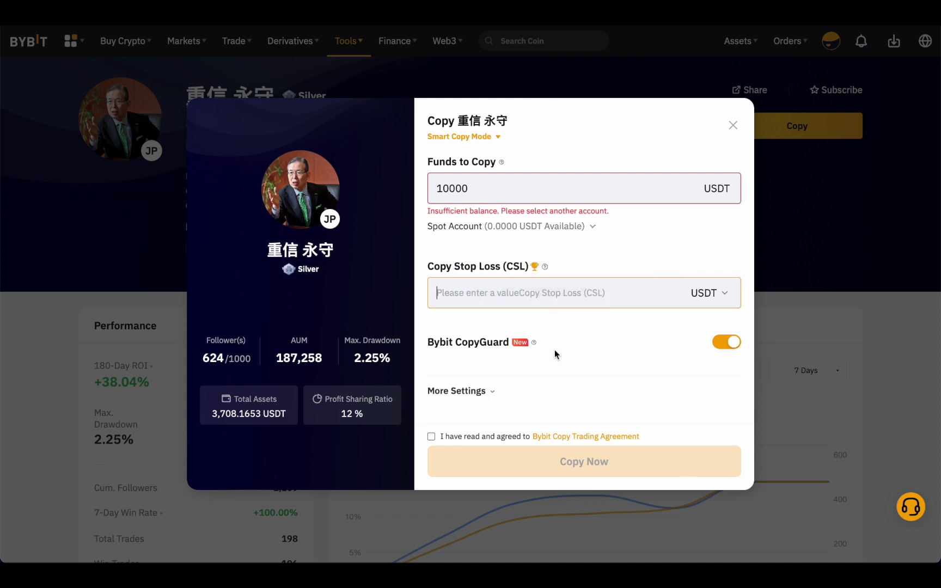
{"action": "left_click", "coordinate": [480, 394]}
{"action": "scroll", "coordinate": [480, 393], "scroll_direction": "down", "scroll_amount": 2}
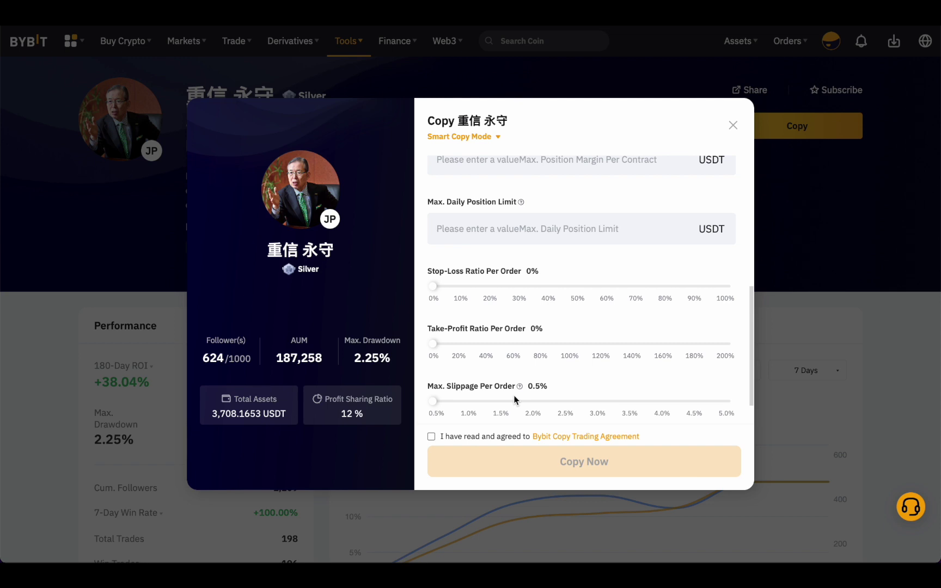
- Try the per-order stop-loss ratio slider, accept the Copy Trading Agreement, and highlight the 10 Master Traders help sentence
{"action": "mouse_move", "coordinate": [434, 287]}
{"action": "left_mouse_down"}
{"action": "mouse_move", "coordinate": [497, 292]}
{"action": "mouse_move", "coordinate": [432, 295]}
{"action": "left_mouse_up"}
{"action": "left_click", "coordinate": [431, 436]}
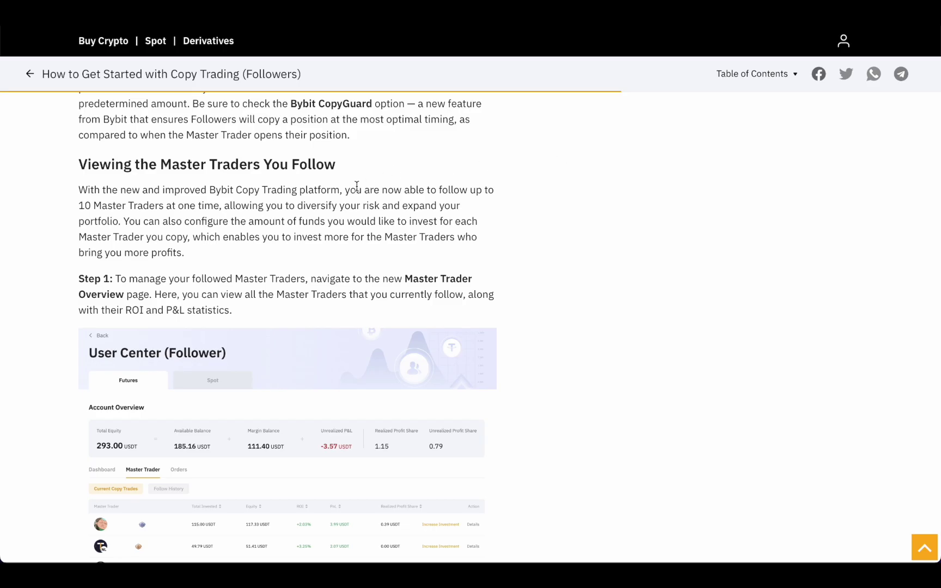
{"action": "left_click_drag", "start_coordinate": [345, 190], "coordinate": [217, 204]}
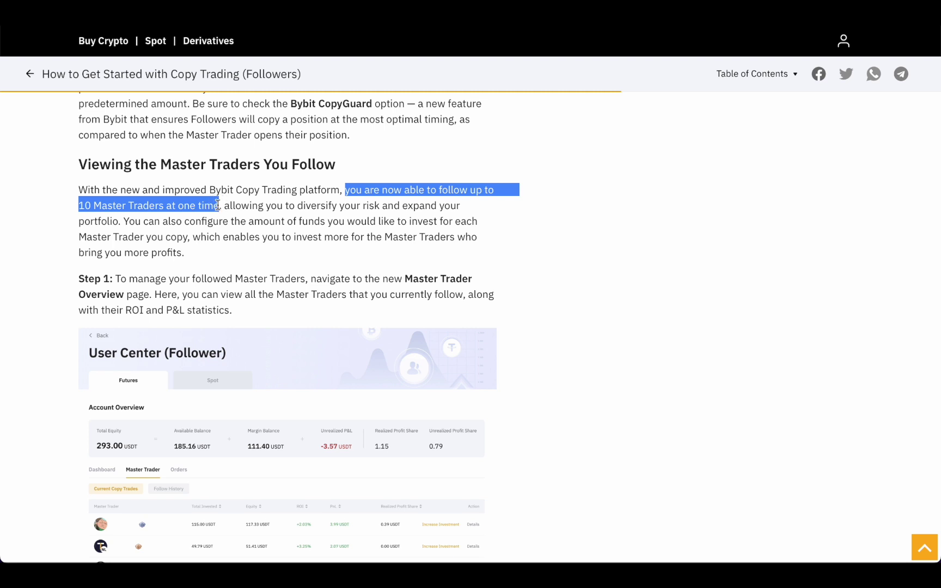